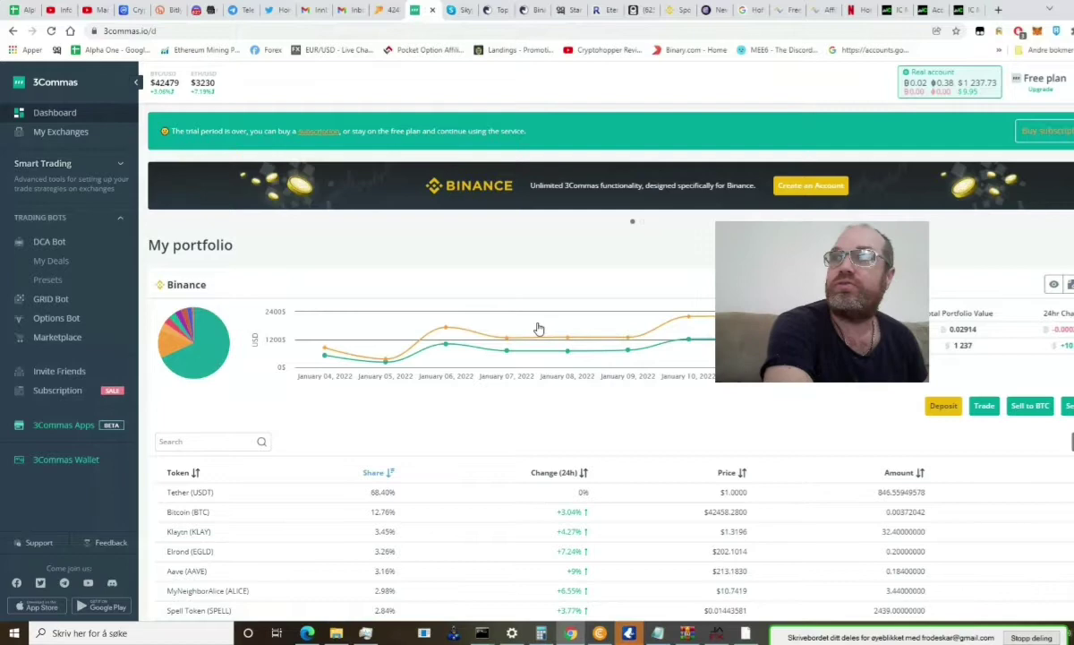
Go to the grid bot page and scroll down to the running Alpha One BTC/USDT bot
click(51, 298)
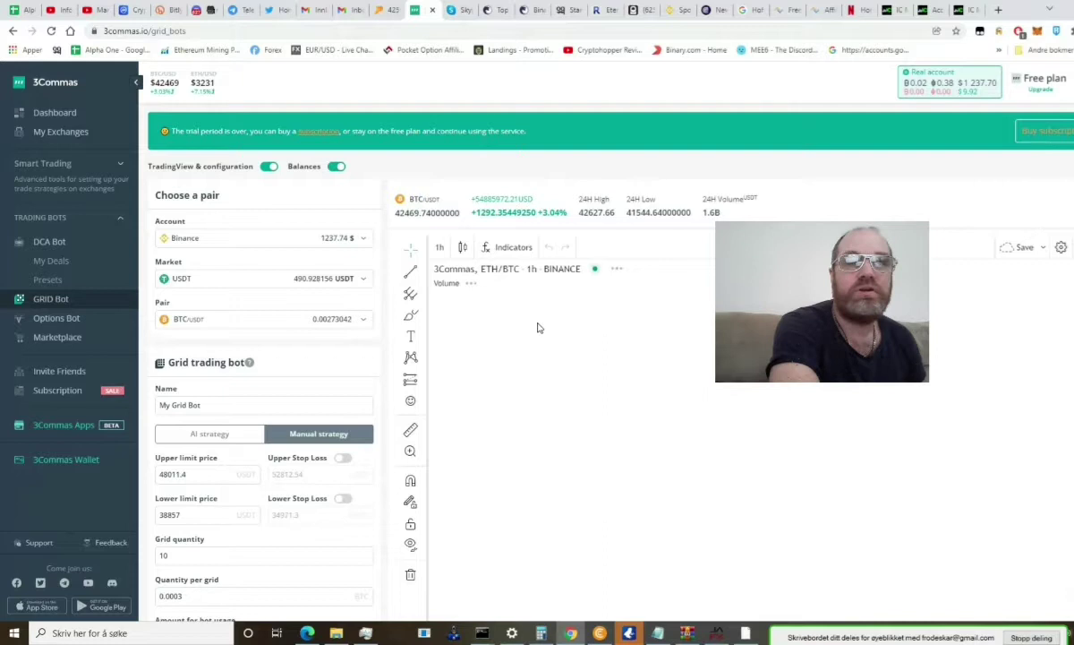
scroll(538, 328, down, 2)
scroll(538, 324, down, 2)
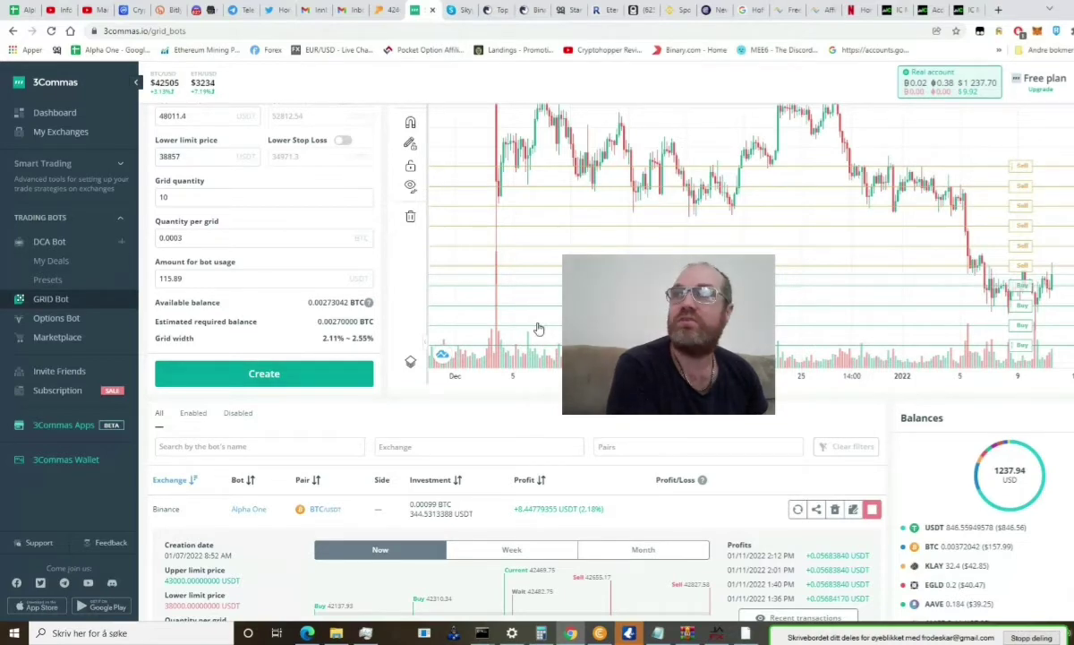
Show the DCA bots list with the enabled Binance USDT Long Bot on DOGE/USDT
click(49, 240)
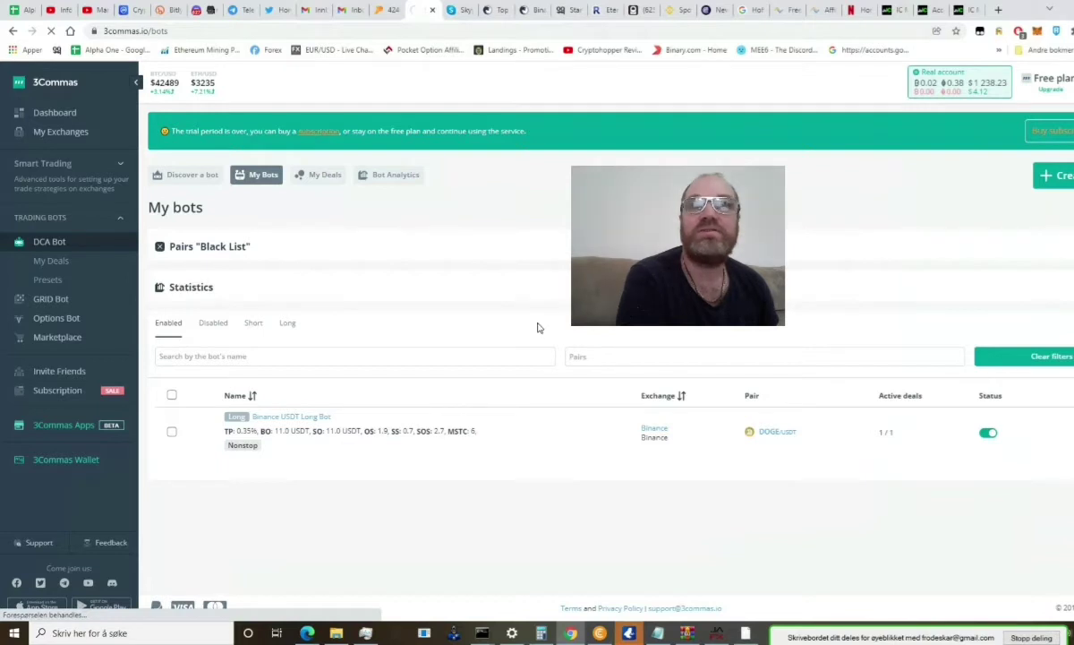
Open the Binance USDT Long Bot's edit page to view its DOGE/USDT long settings and 11 USDT base order
click(538, 329)
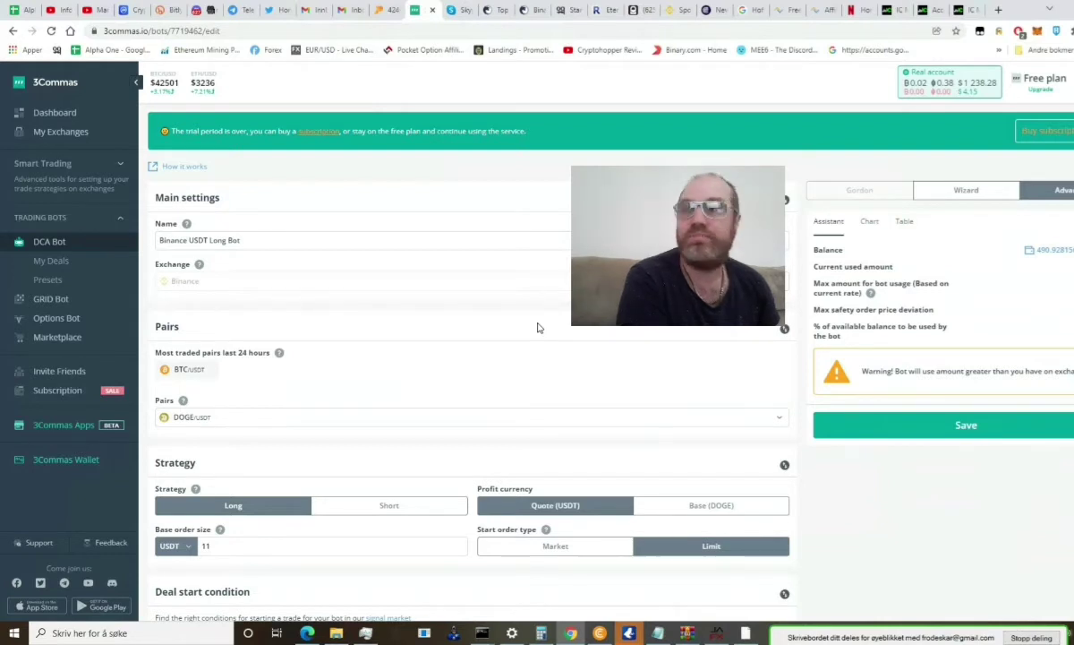
scroll(537, 328, down, 1)
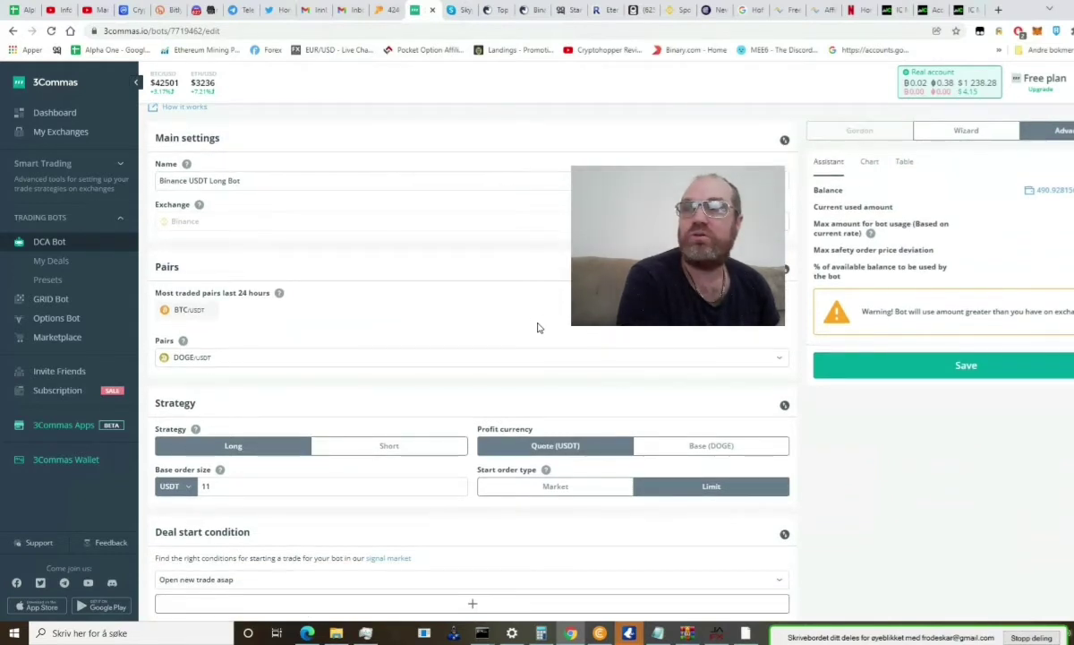
scroll(537, 328, down, 1)
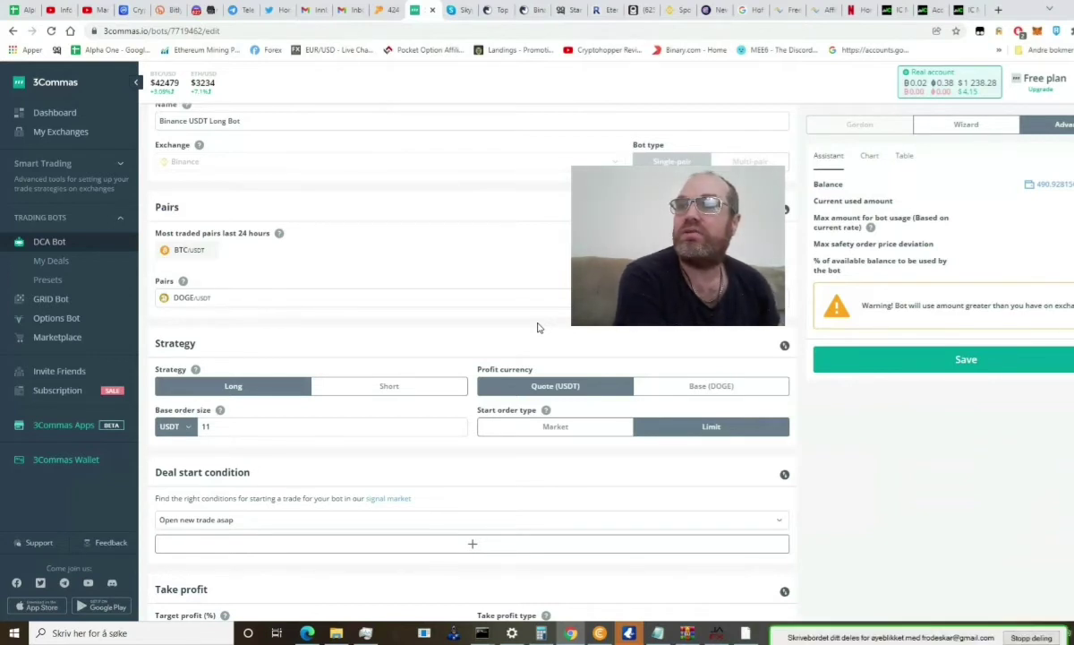
scroll(538, 328, down, 1)
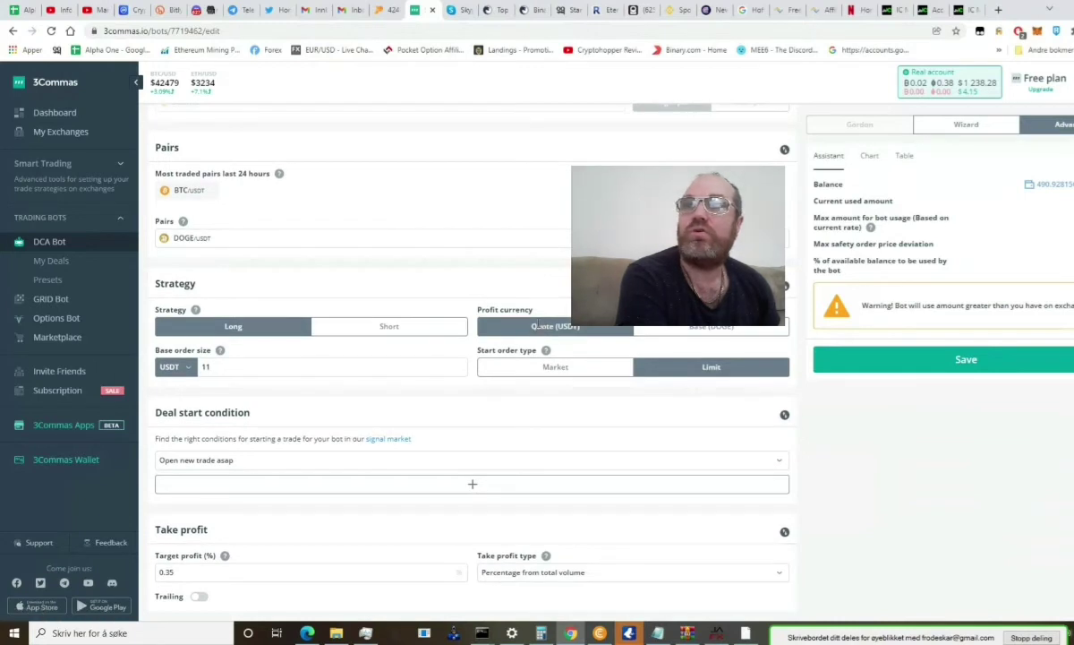
scroll(538, 327, down, 1)
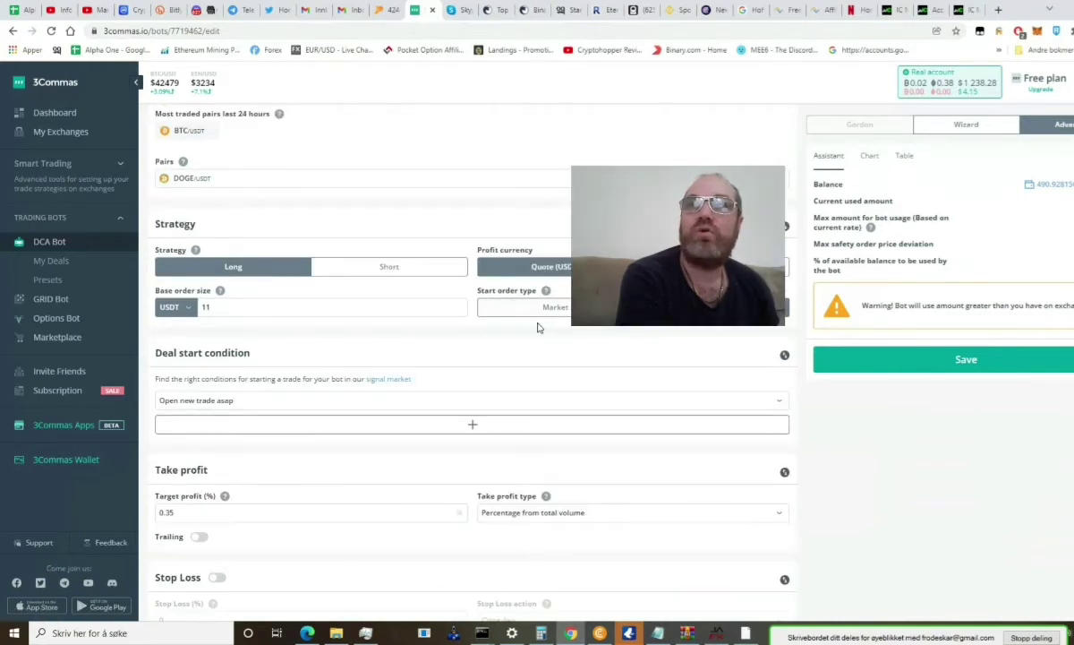
scroll(538, 328, down, 2)
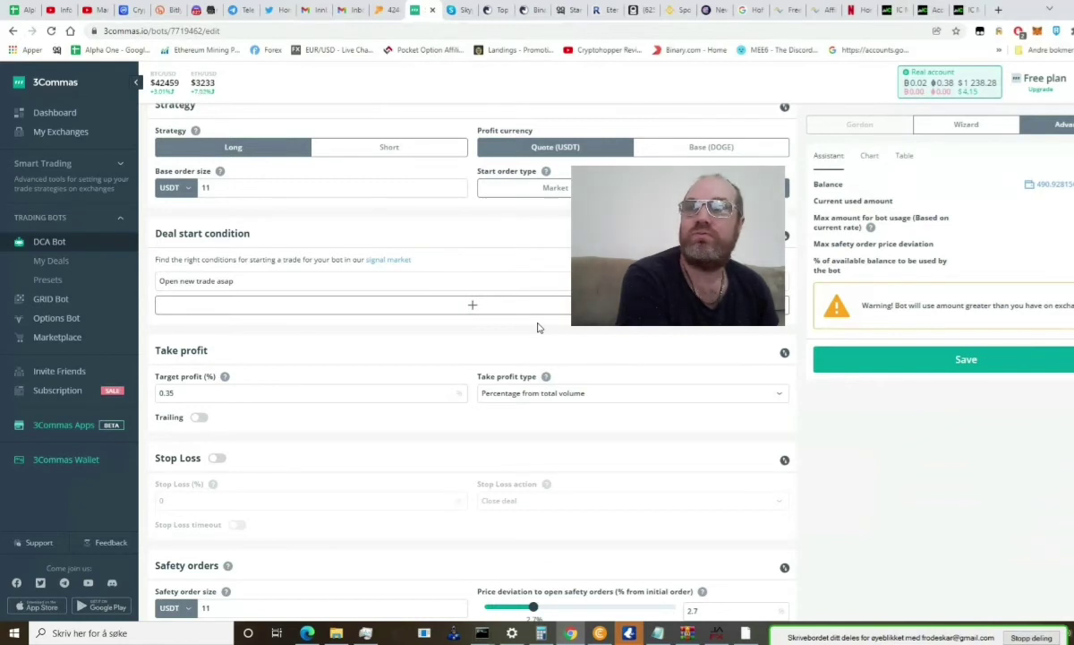
scroll(538, 327, down, 1)
scroll(537, 327, down, 1)
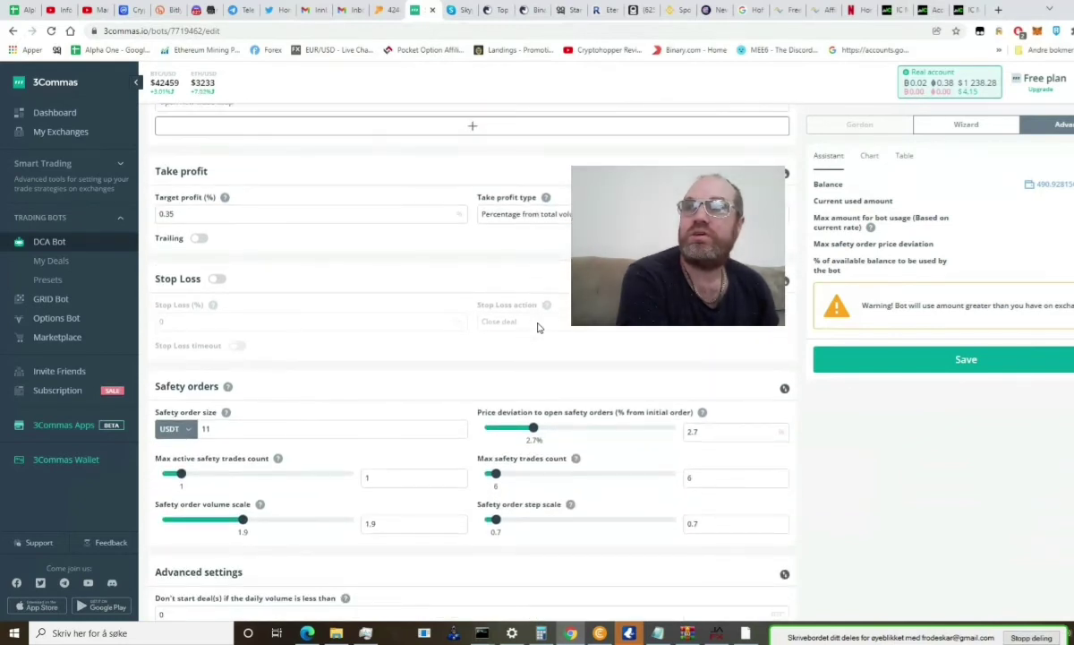
scroll(537, 328, down, 1)
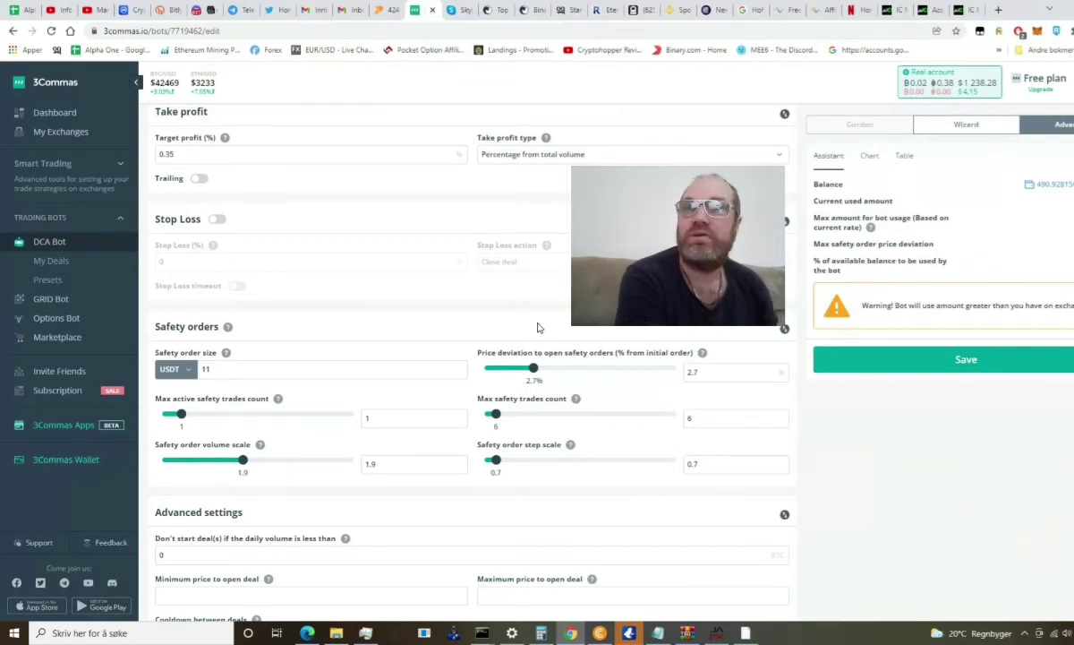
scroll(537, 326, up, 3)
scroll(537, 328, up, 2)
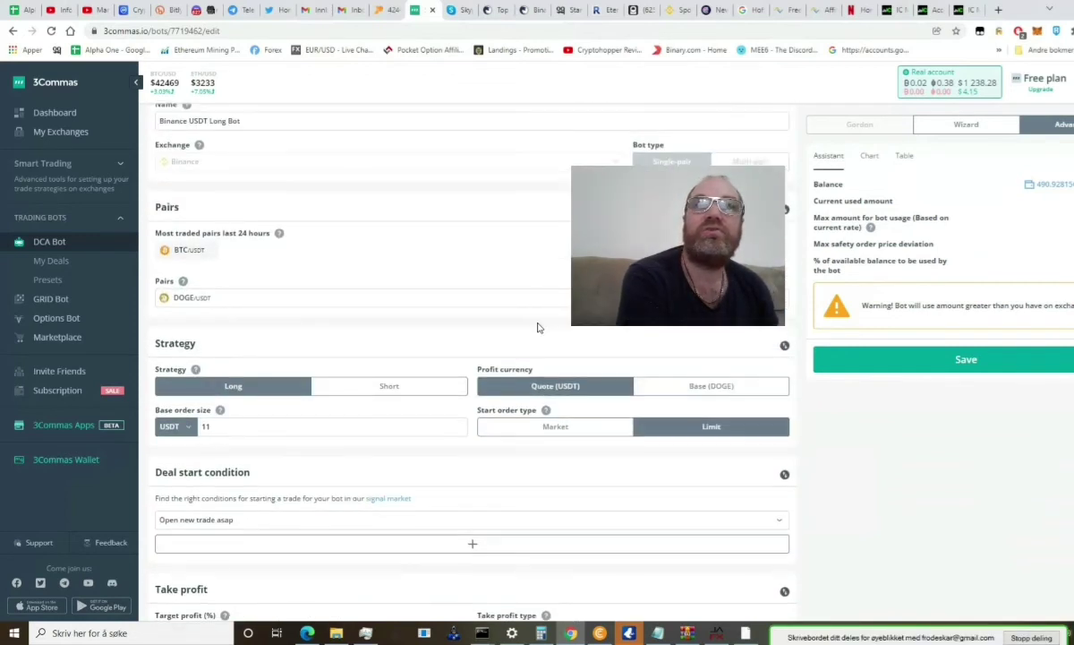
scroll(537, 327, up, 2)
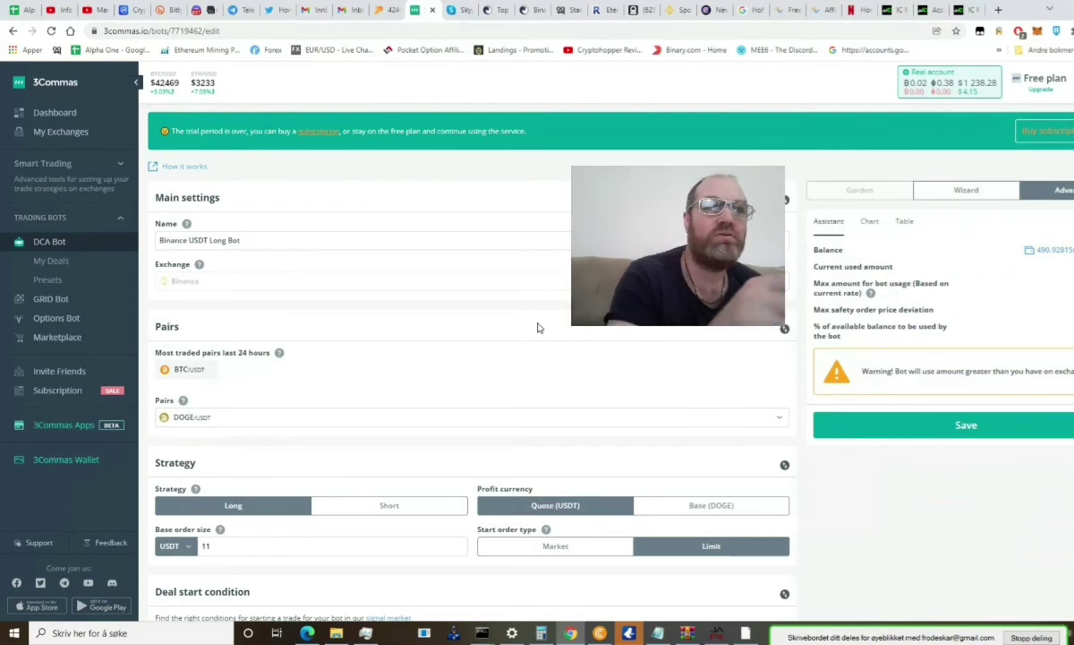
scroll(549, 343, right, 2)
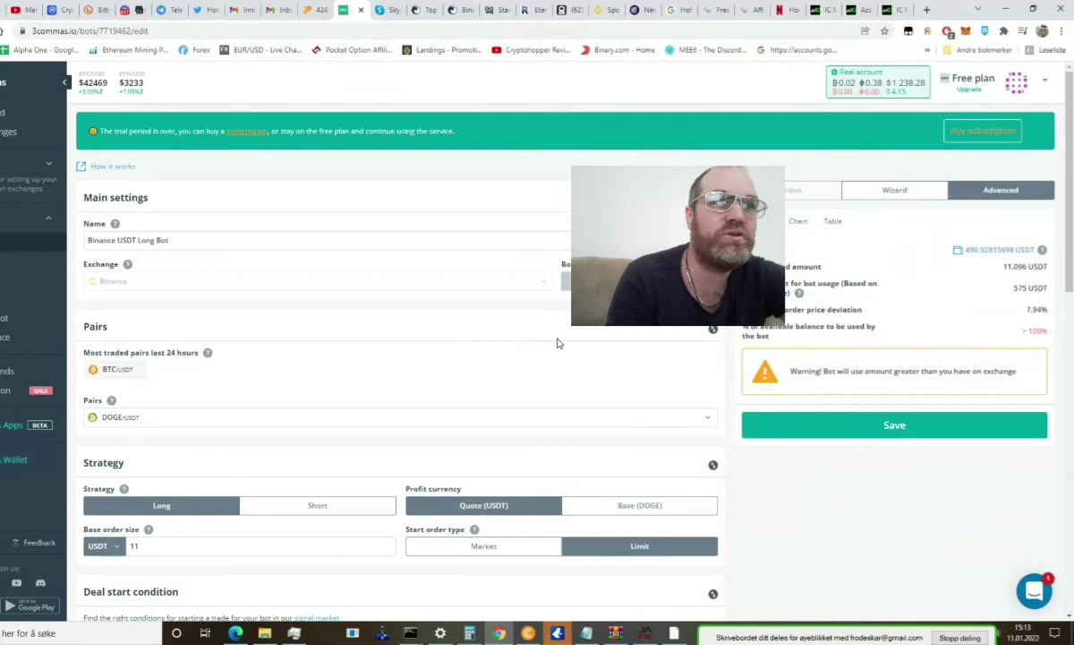